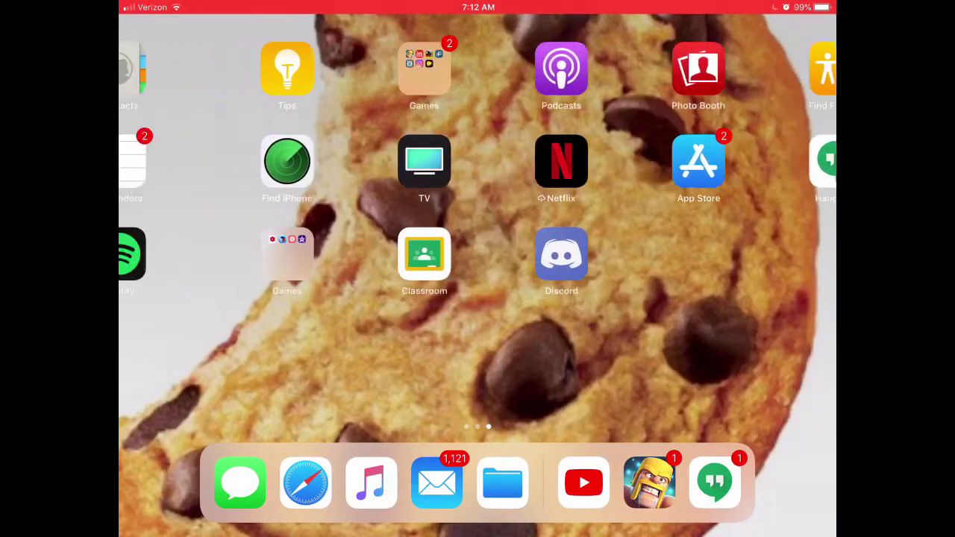
- Swipe to another home screen page to reach iMovie and its projects list
mouse_move(298, 358)
left_mouse_down()
mouse_move(597, 358)
mouse_move(298, 358)
left_mouse_up()
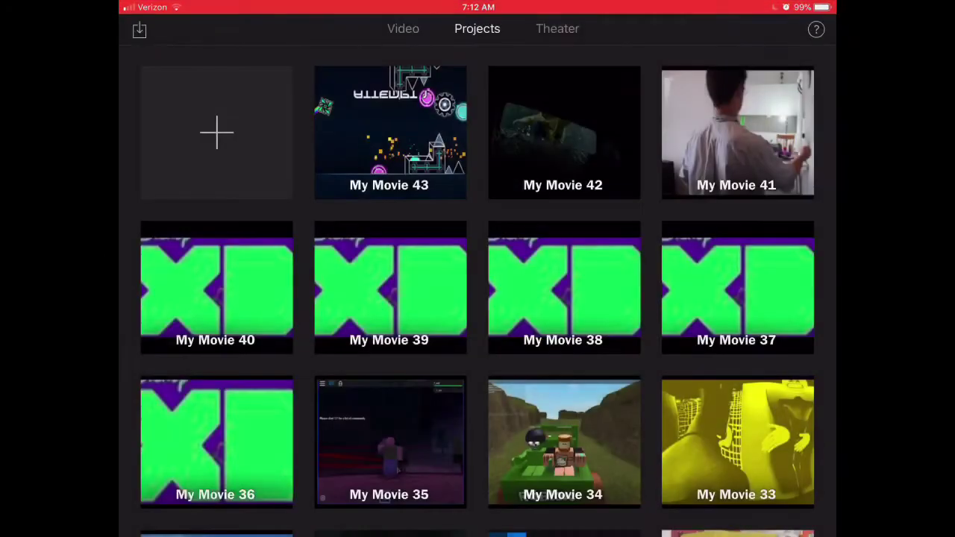
scroll(478, 298, "down", 5)
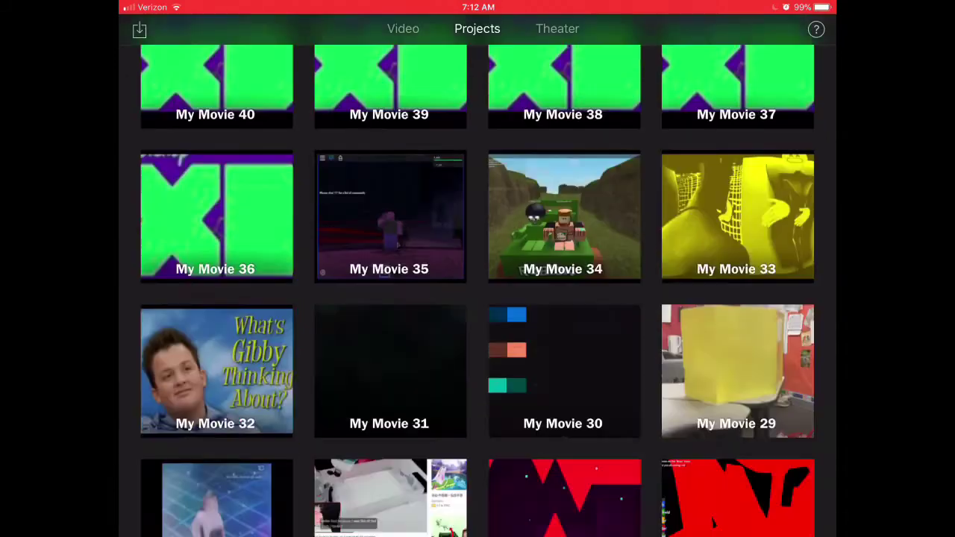
scroll(477, 298, "up", 5)
- Create a new movie from the 5.2s clip and trim it to 2.8 seconds
left_click(216, 132)
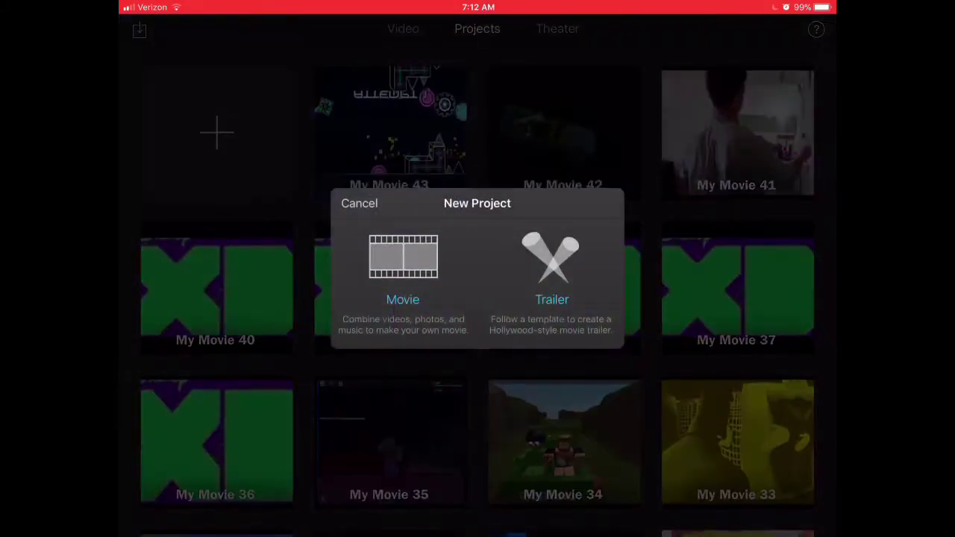
left_click(402, 268)
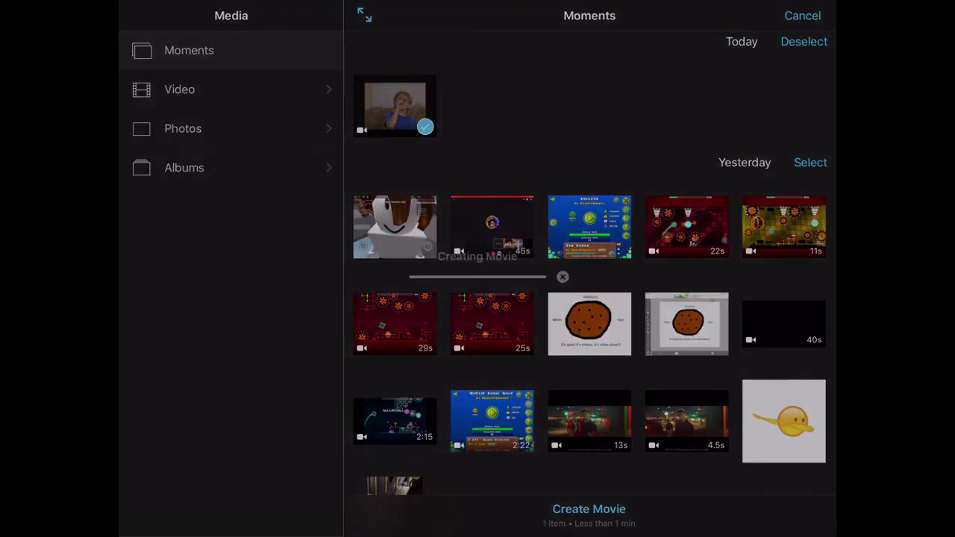
left_click(589, 508)
left_click(370, 407)
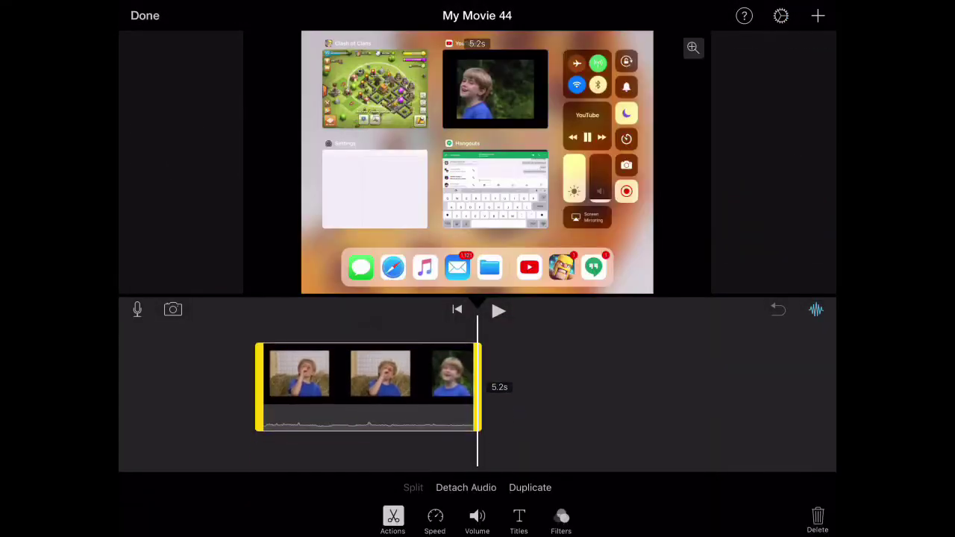
left_click_drag(477, 386, 375, 386)
- Reselect the trimmed 2.8s clip and detach its audio
left_click(597, 358)
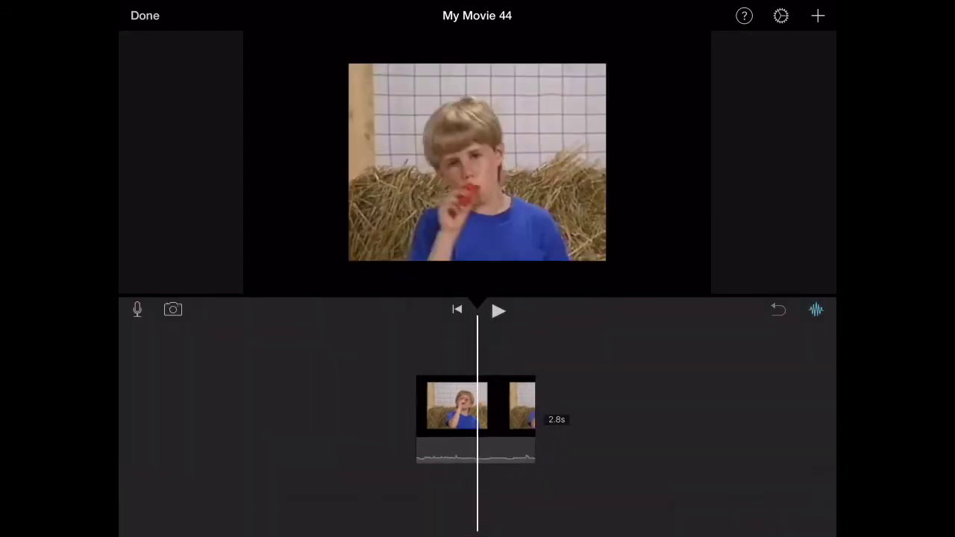
left_click(499, 406)
left_click(465, 487)
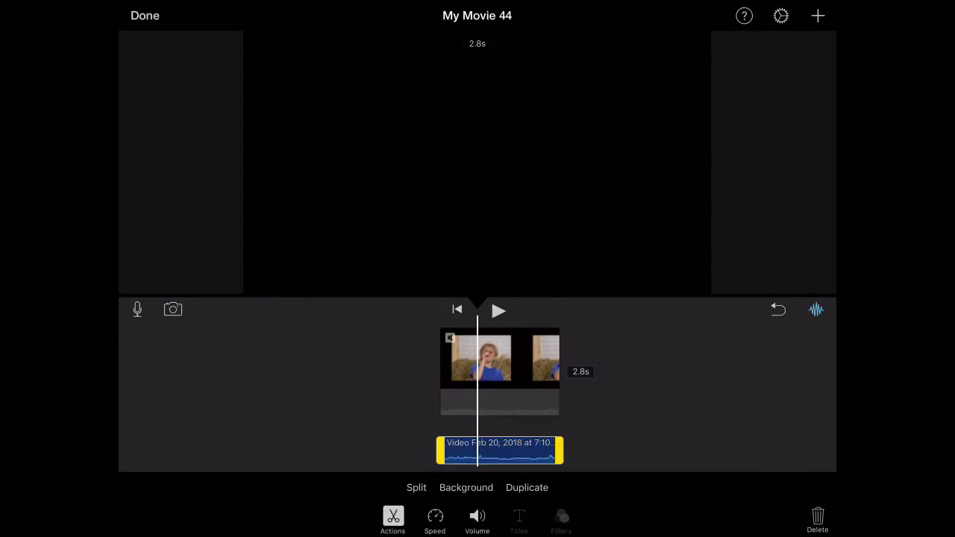
- Duplicate the detached audio into four stacked copies, one moved to the lowest lane
left_click(526, 487)
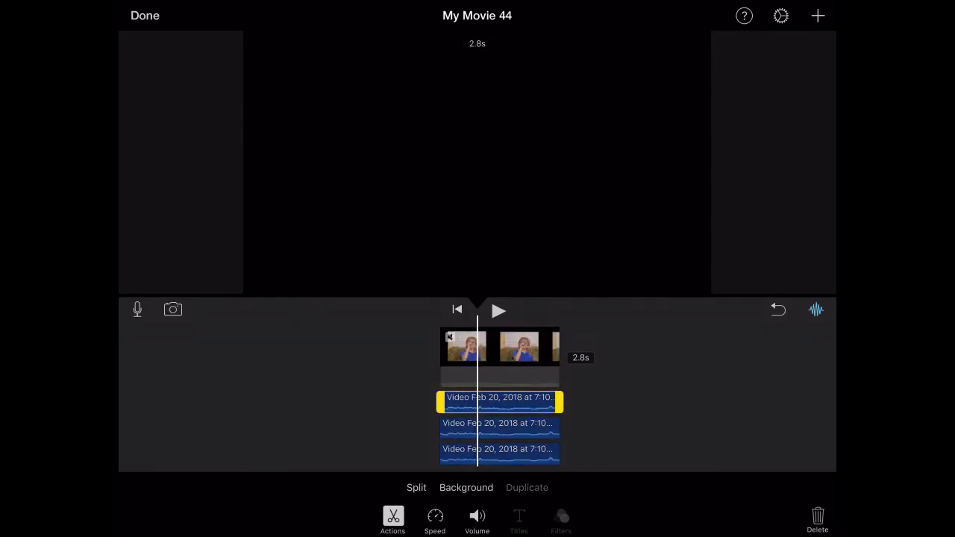
left_click_drag(462, 350, 500, 350)
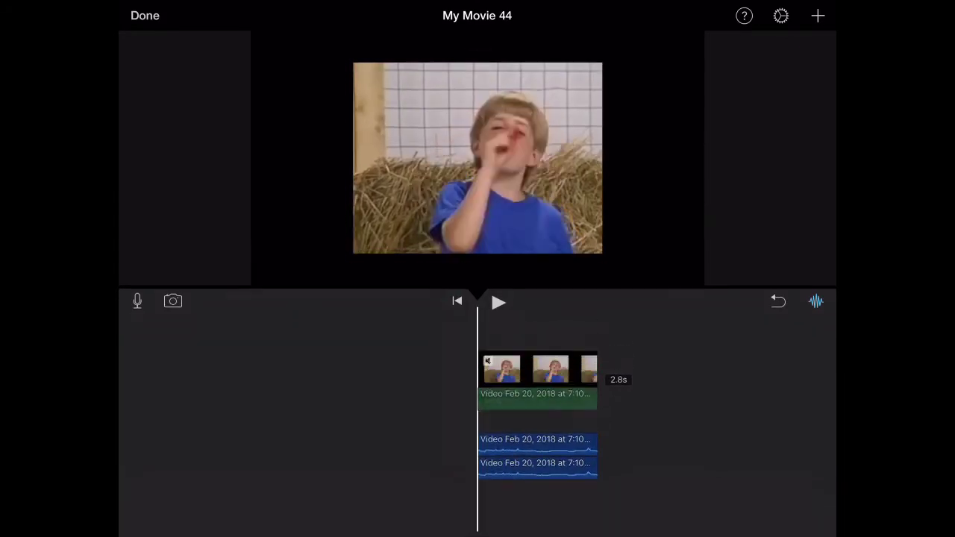
left_click(526, 521)
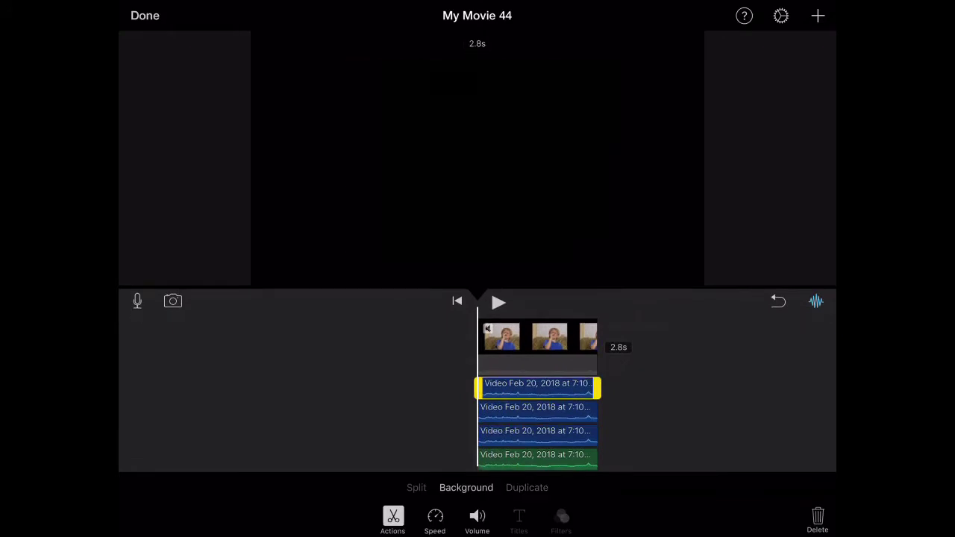
left_click(477, 516)
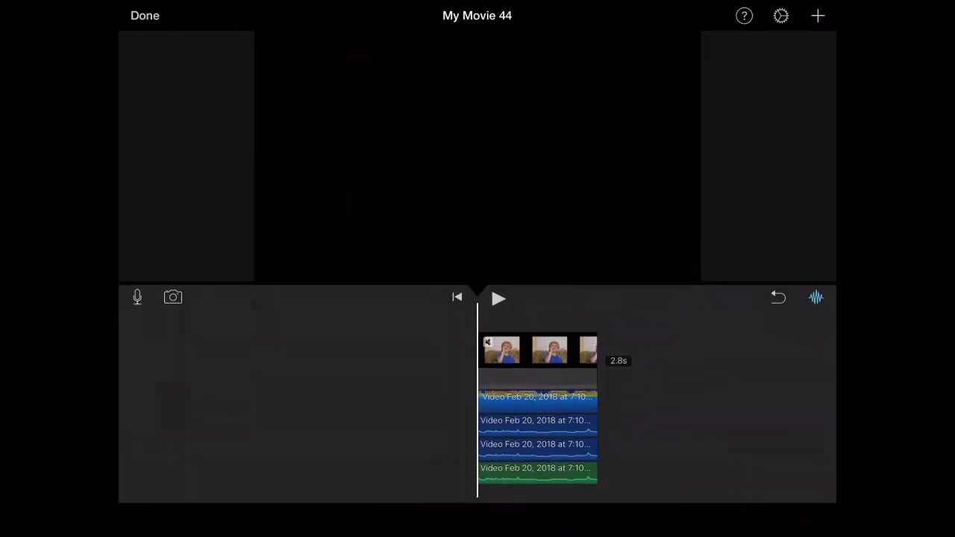
- Select the next audio clip and play the stacked-audio movie from the start
left_click(537, 399)
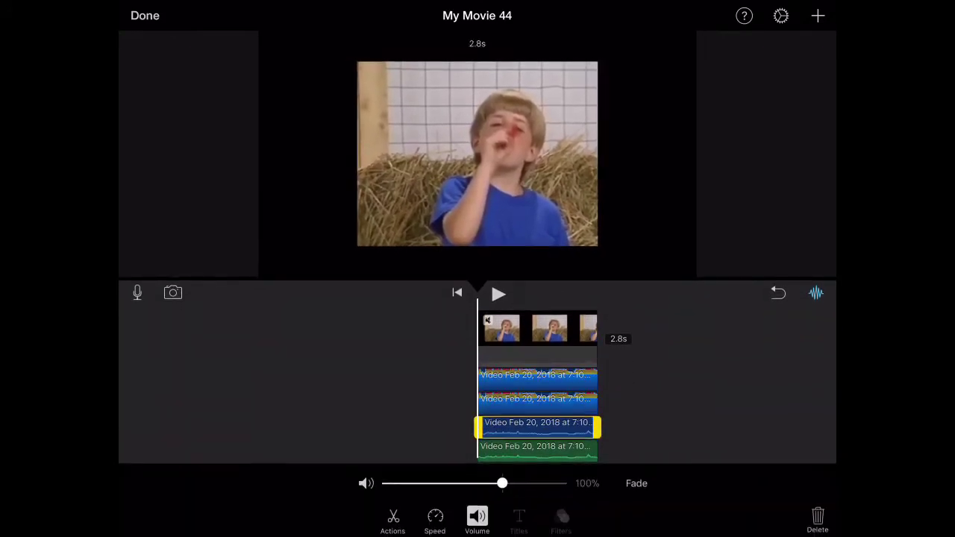
left_click(498, 293)
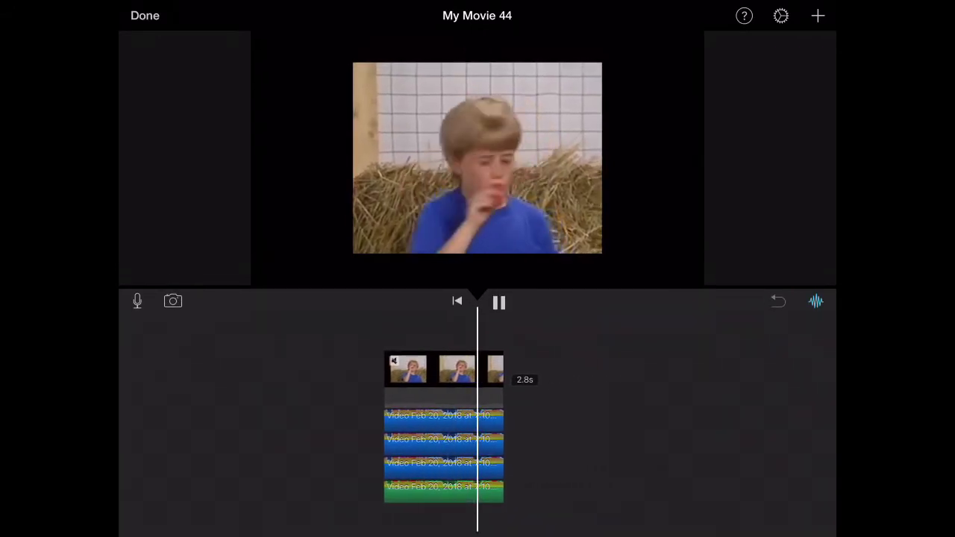
left_click(458, 300)
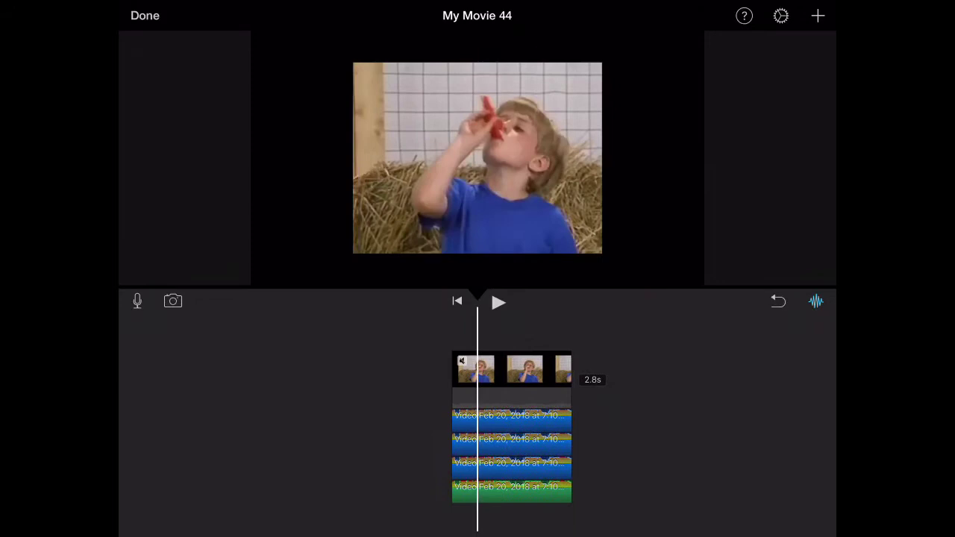
- Adjust device volume during playback, then stop and return to the My Movie 44 page
key("XF86AudioRaiseVolume")
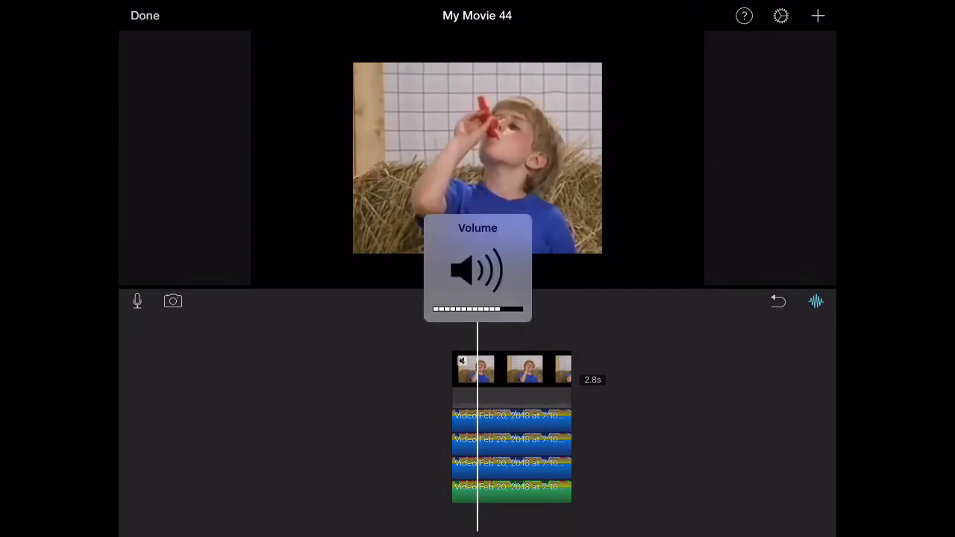
key("XF86AudioLowerVolume")
key("XF86AudioLowerVolume")
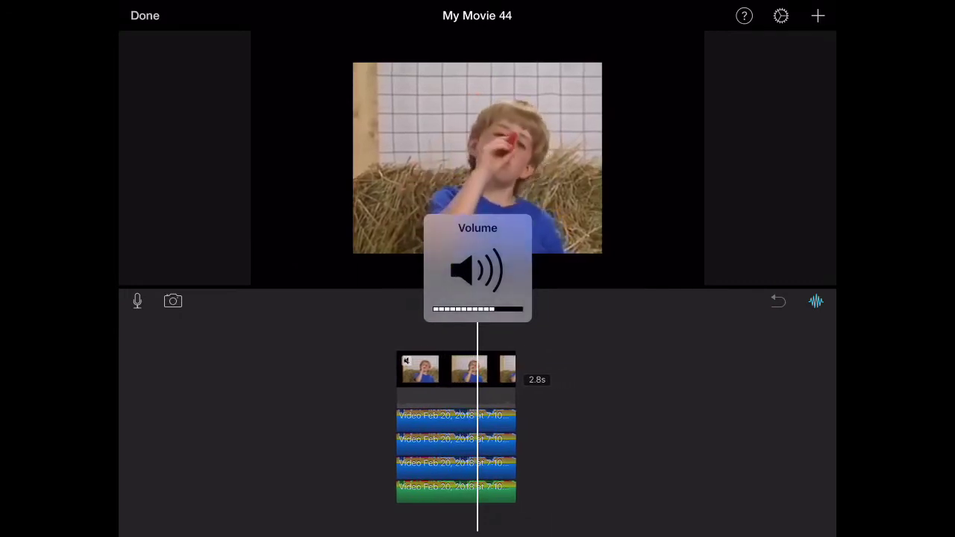
key("XF86AudioLowerVolume")
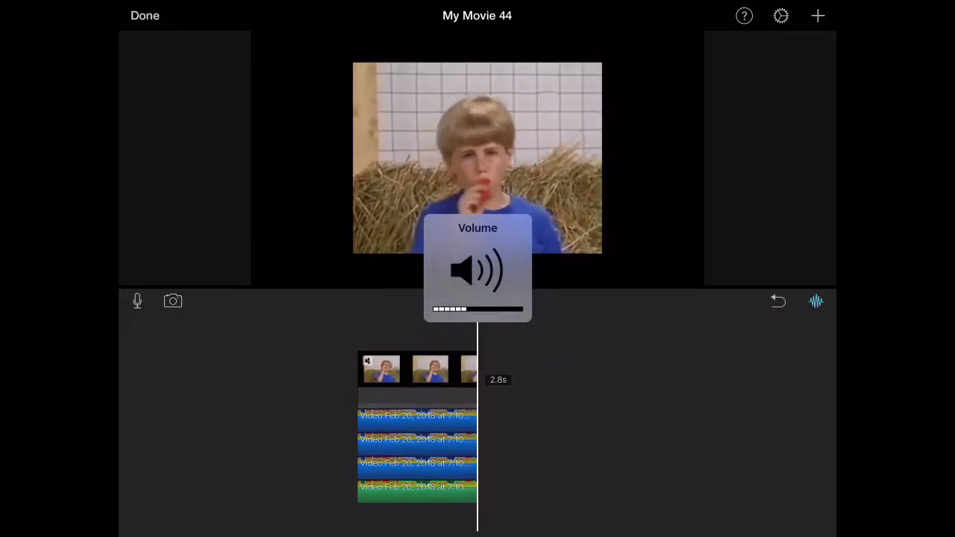
left_click(457, 301)
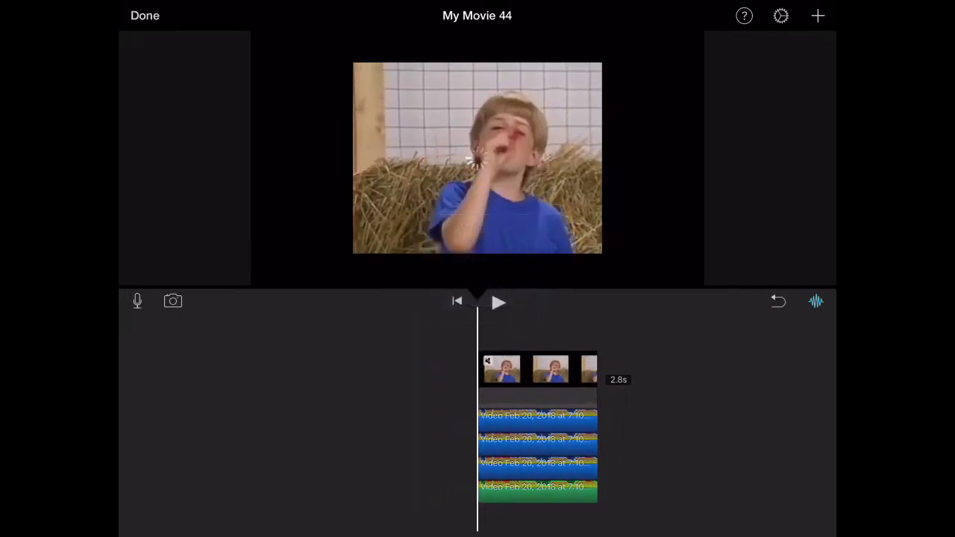
left_click(145, 15)
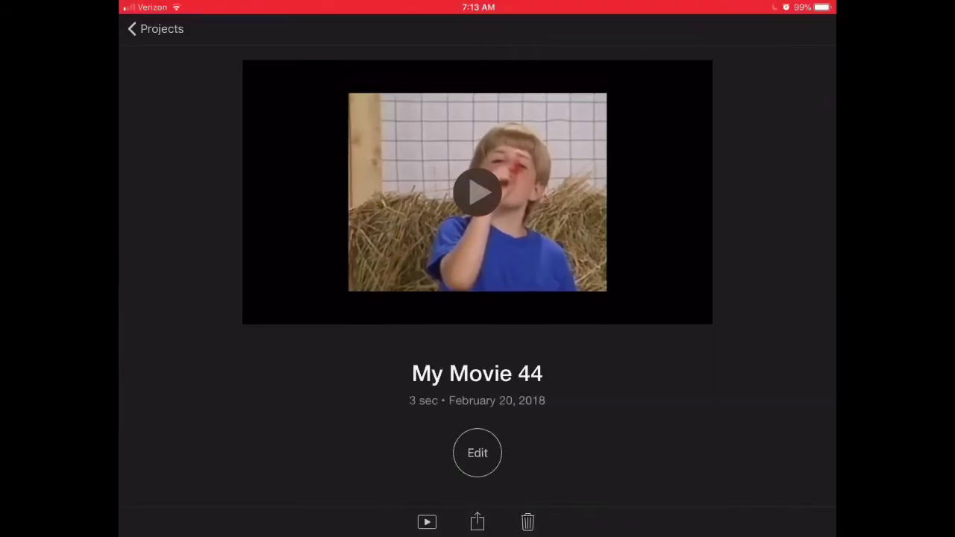